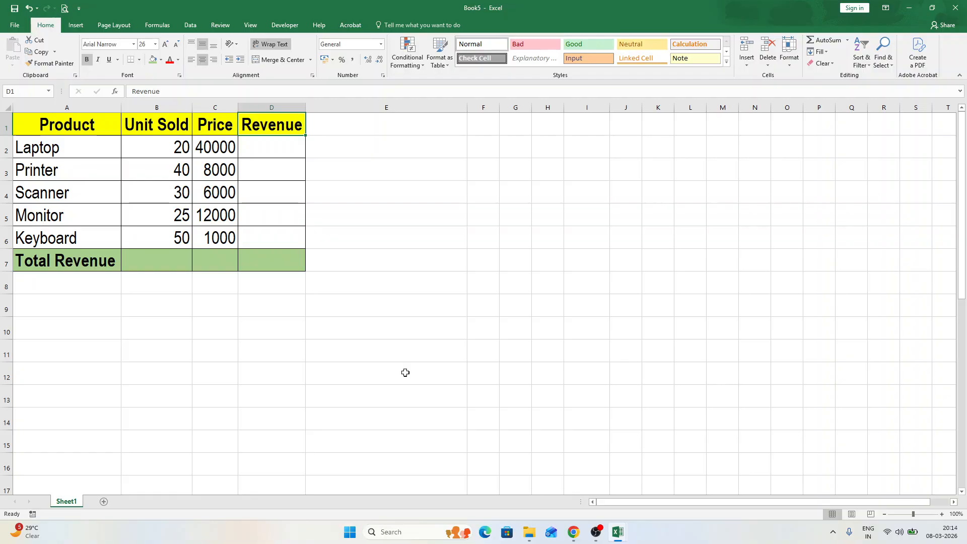
Step: Calculate the Laptop revenue in D2 with the formula =SUM(B2*C2)
{"action": "left_click", "coordinate": [276, 146]}
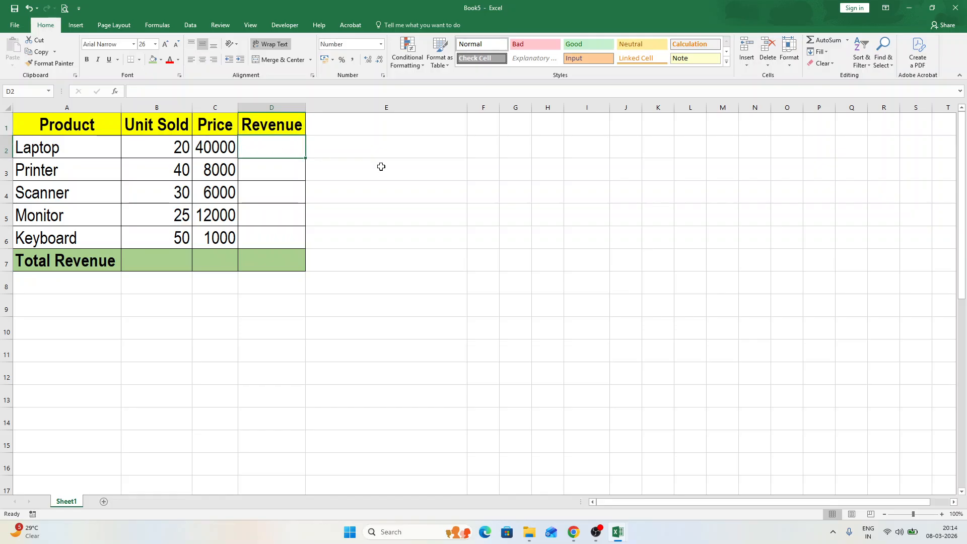
{"action": "type", "text": "=S"}
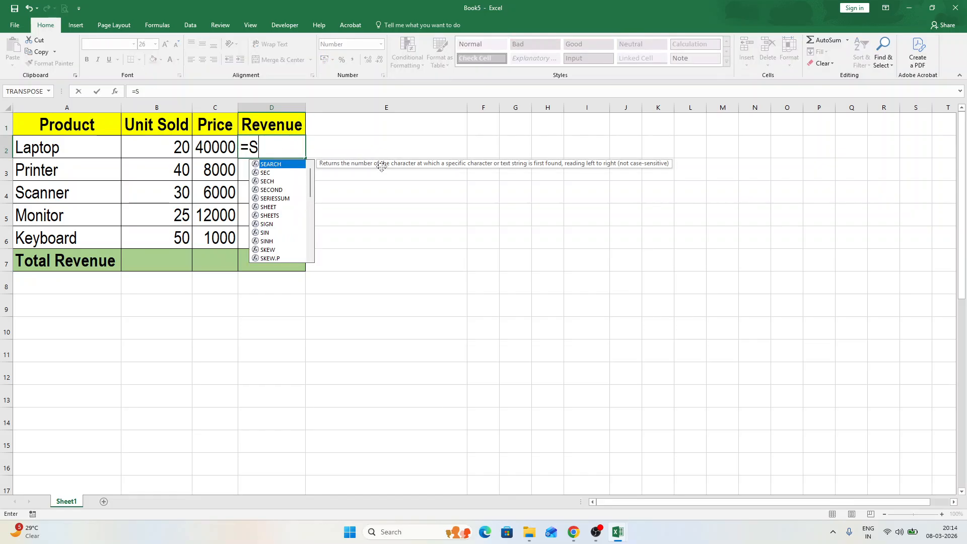
{"action": "type", "text": "UM("}
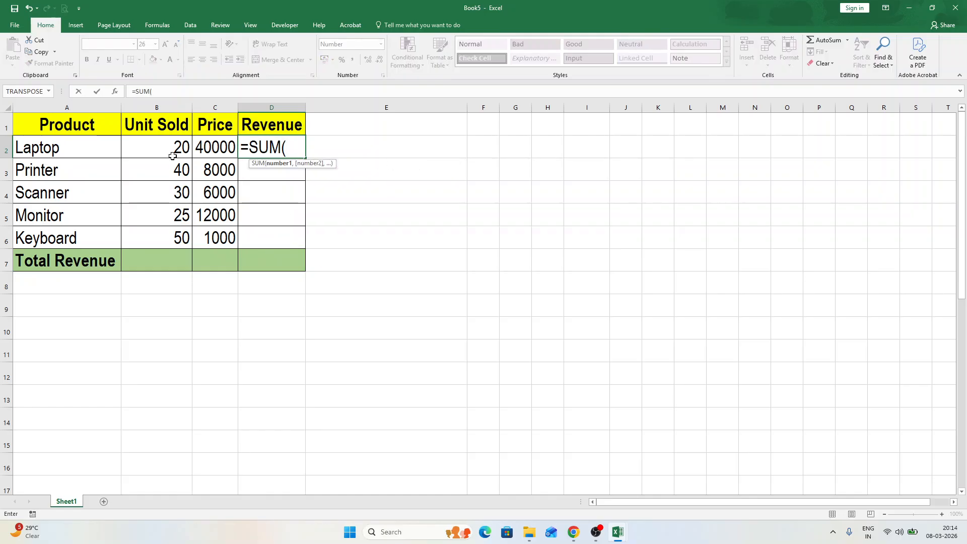
{"action": "left_click", "coordinate": [179, 151]}
{"action": "type", "text": "*"}
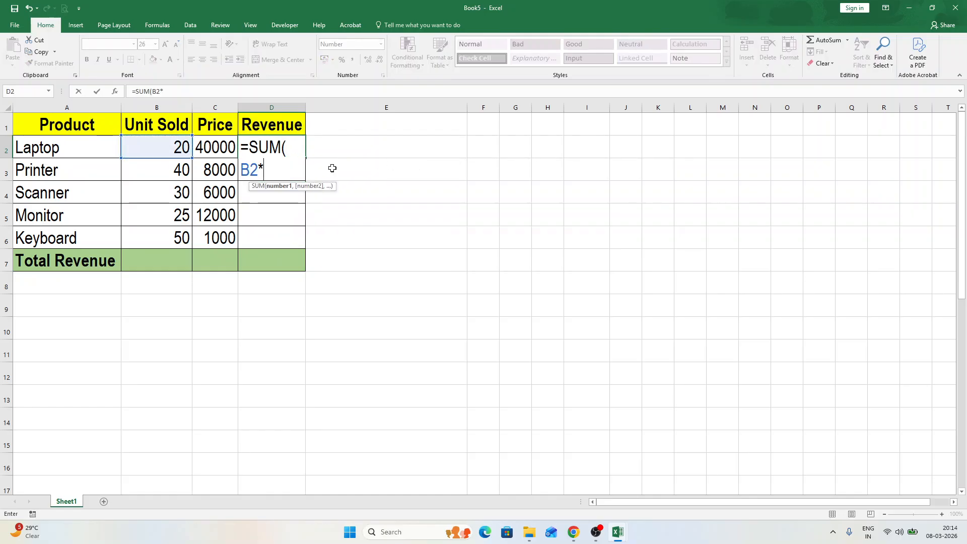
{"action": "left_click", "coordinate": [215, 147]}
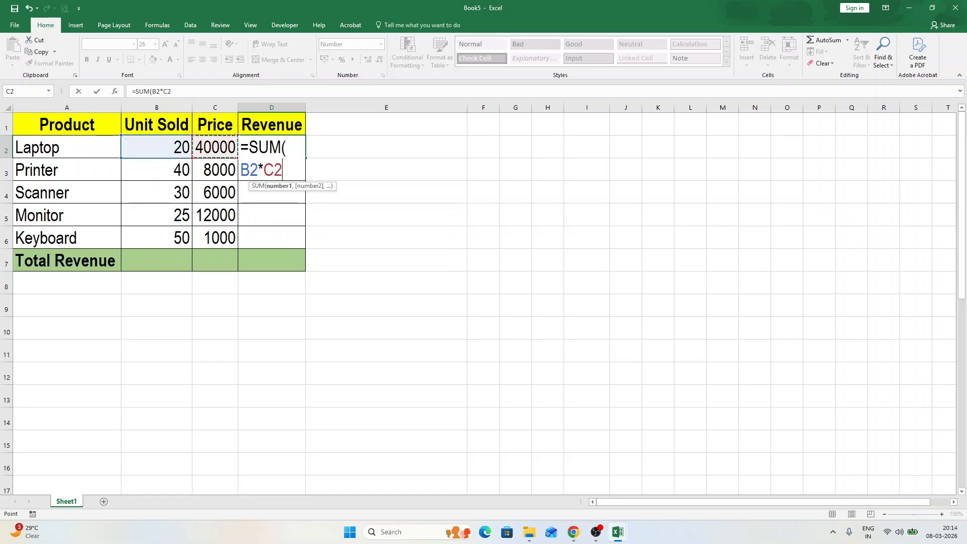
{"action": "key", "text": "Return"}
Step: Copy the Laptop revenue formula from D2 into D3:D6 for the remaining products
{"action": "left_click", "coordinate": [298, 153]}
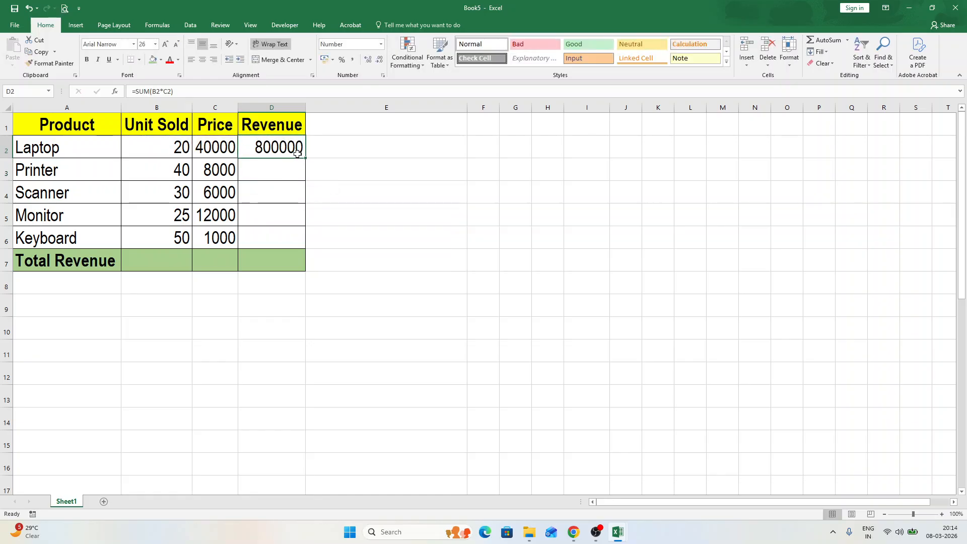
{"action": "key", "text": "ctrl+c"}
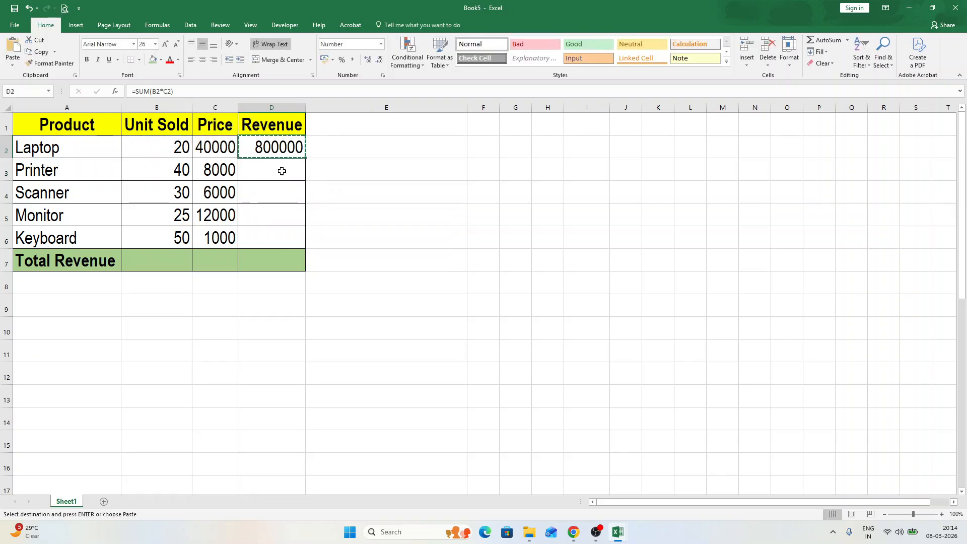
{"action": "left_click_drag", "start_coordinate": [282, 171], "coordinate": [282, 234]}
{"action": "key", "text": "ctrl+v"}
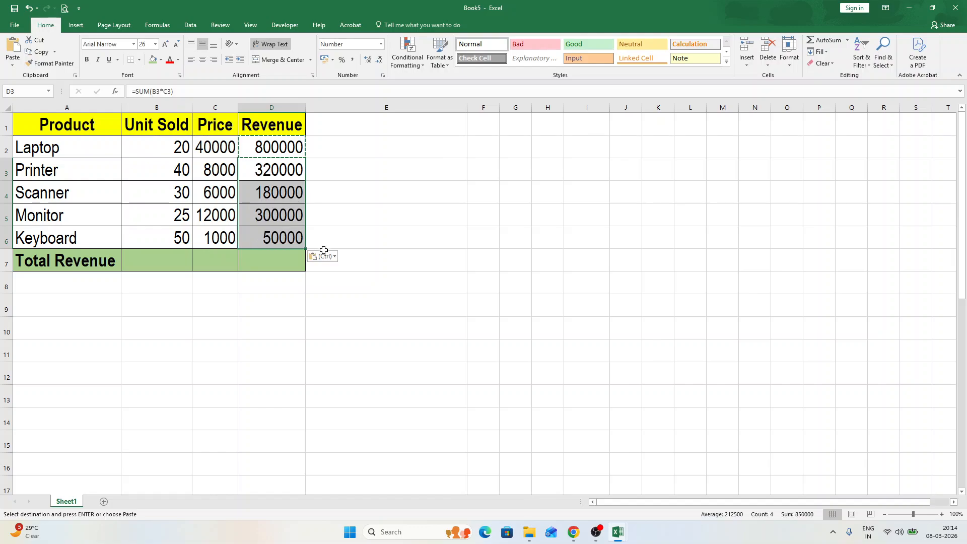
Step: Total the product revenues in D7 with =SUM(D2:D6) and keep that cell selected
{"action": "left_click", "coordinate": [273, 261]}
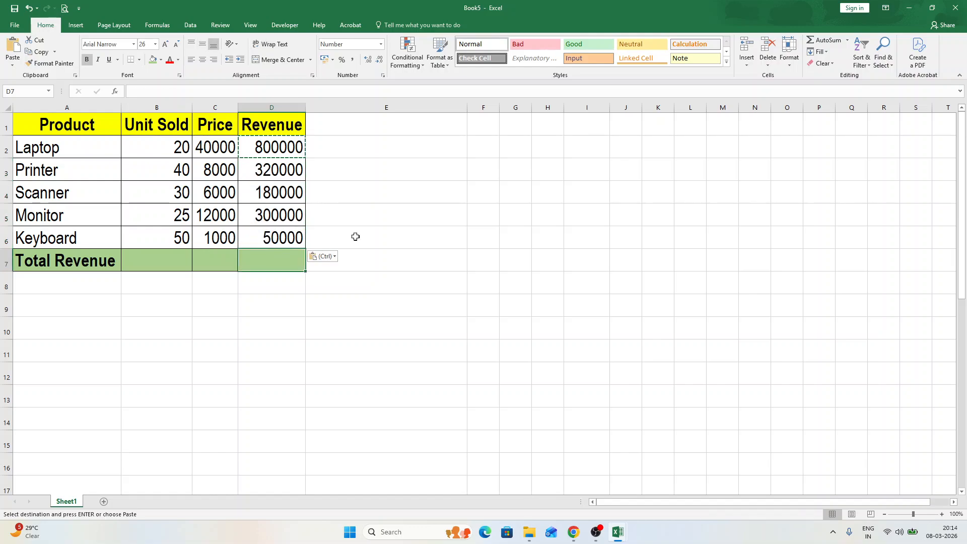
{"action": "type", "text": "="}
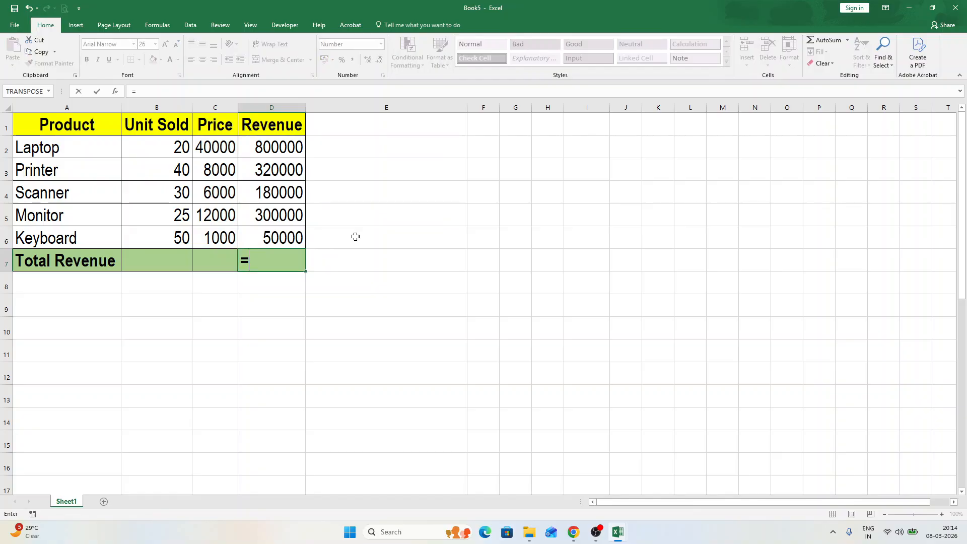
{"action": "type", "text": "SUM("}
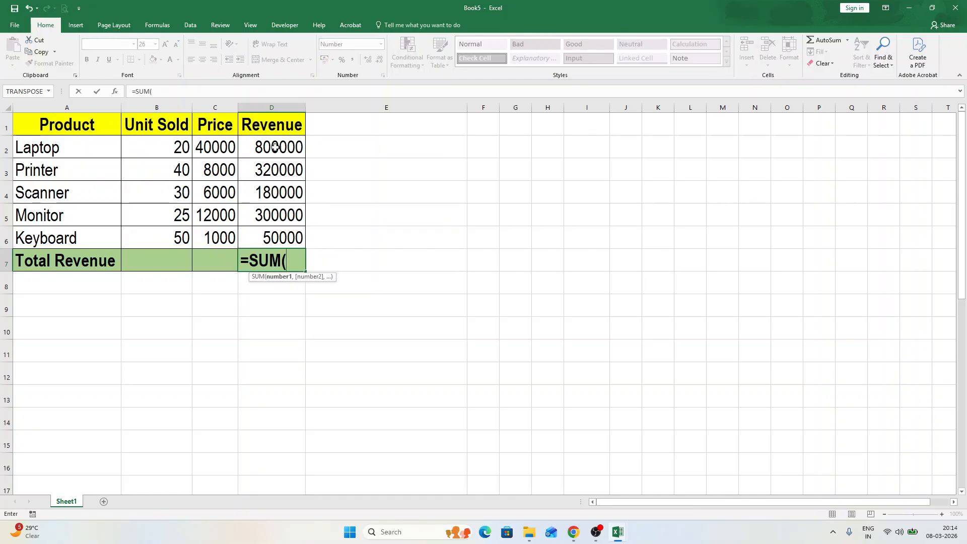
{"action": "left_click_drag", "start_coordinate": [275, 147], "coordinate": [276, 233]}
{"action": "key", "text": "Return"}
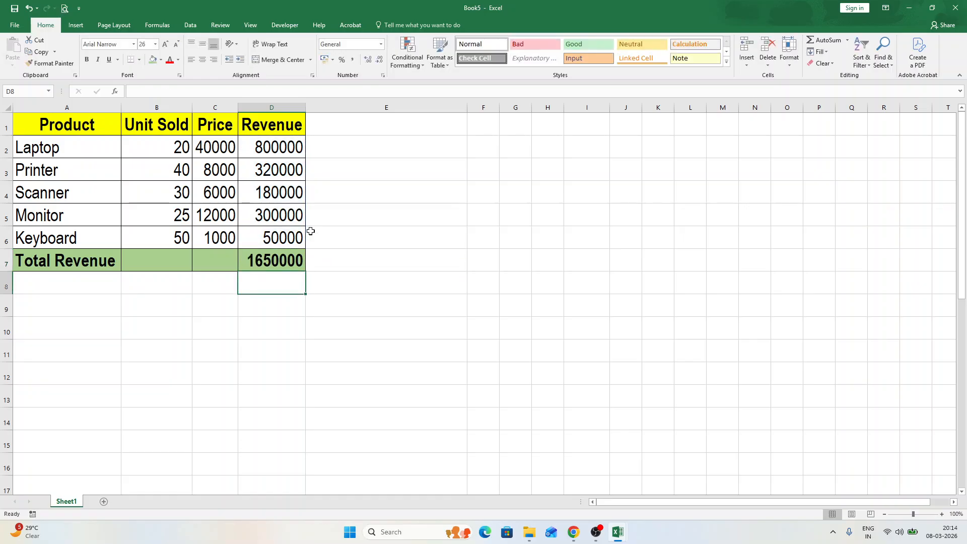
{"action": "key", "text": "Up"}
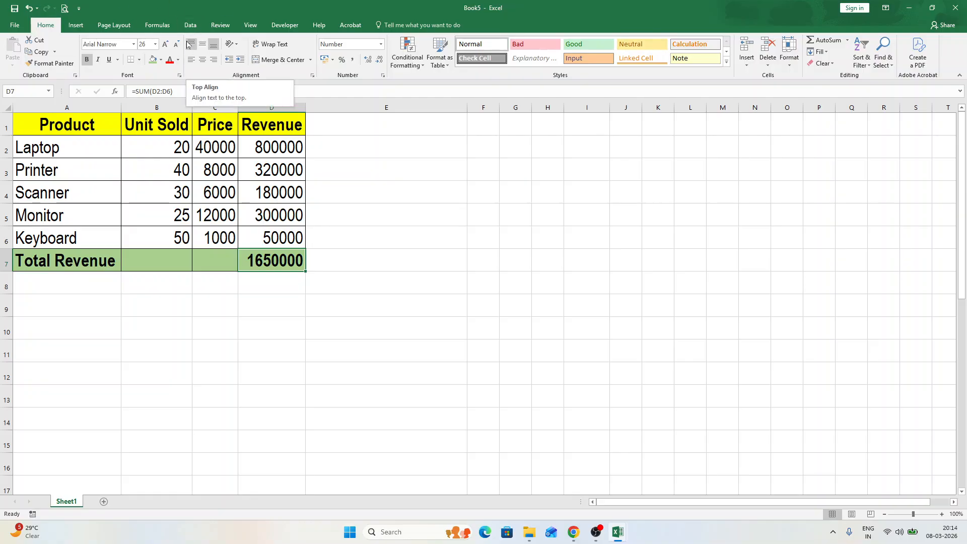
Step: Add a what-if scenario named BEST SALES in the Scenario Manager with changing cells B2:B6
{"action": "left_click", "coordinate": [185, 26]}
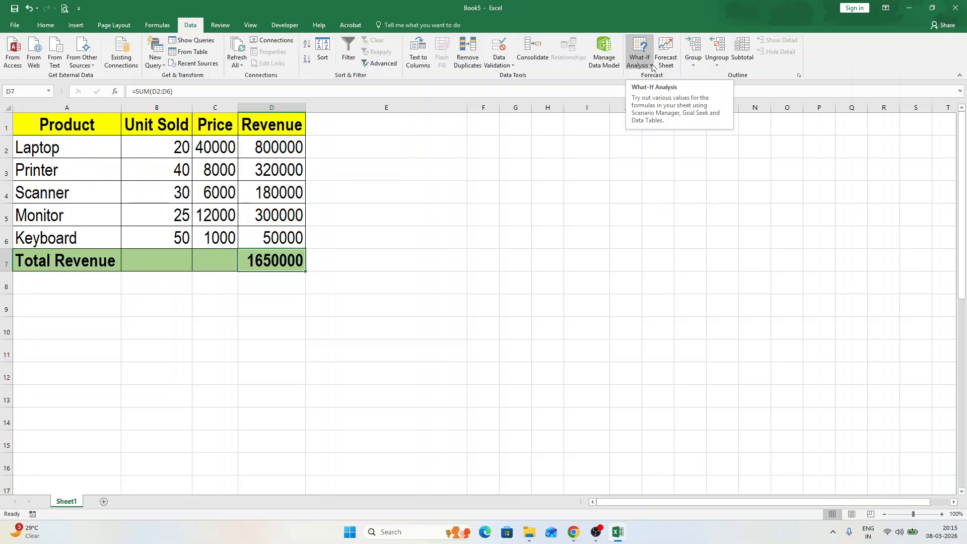
{"action": "left_click", "coordinate": [649, 46]}
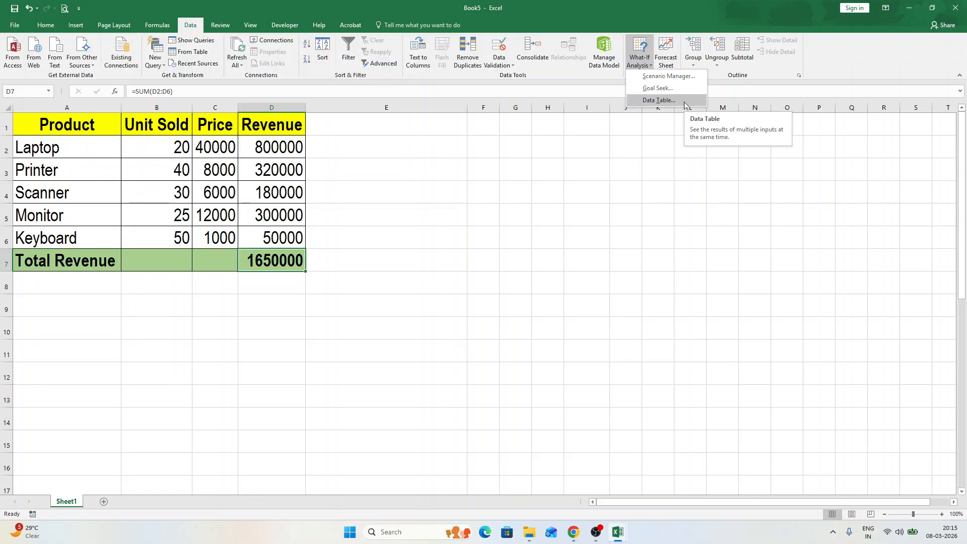
{"action": "left_click", "coordinate": [676, 79]}
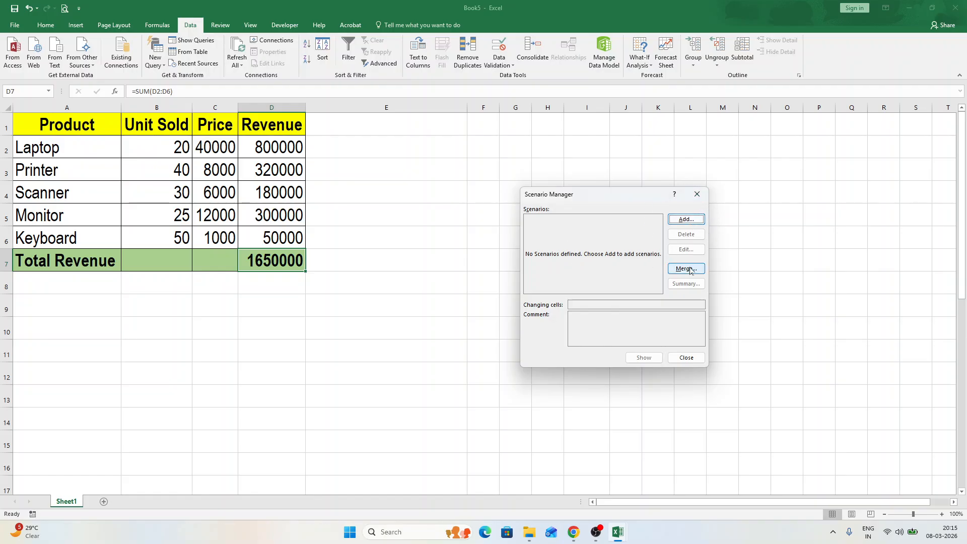
{"action": "left_click", "coordinate": [691, 222]}
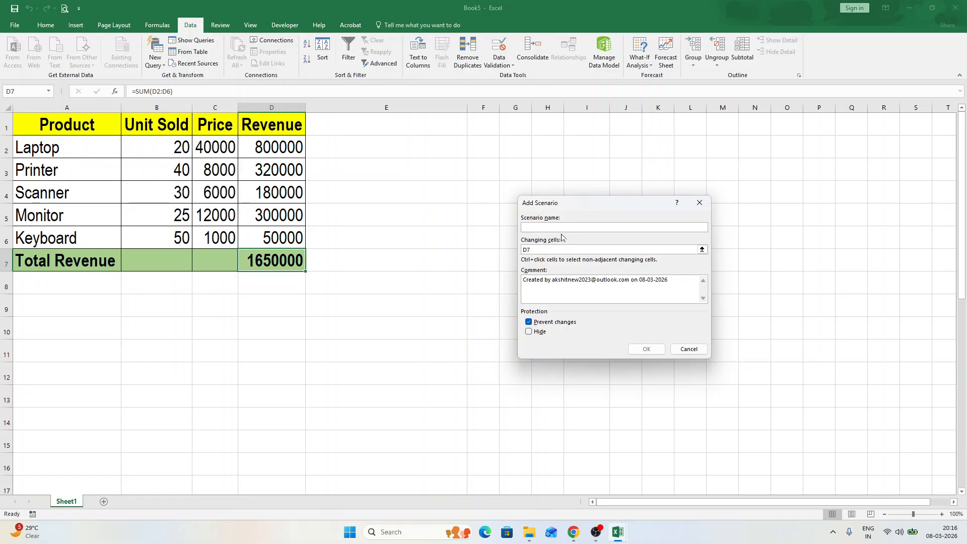
{"action": "key", "text": "Caps_Lock"}
{"action": "type", "text": "B"}
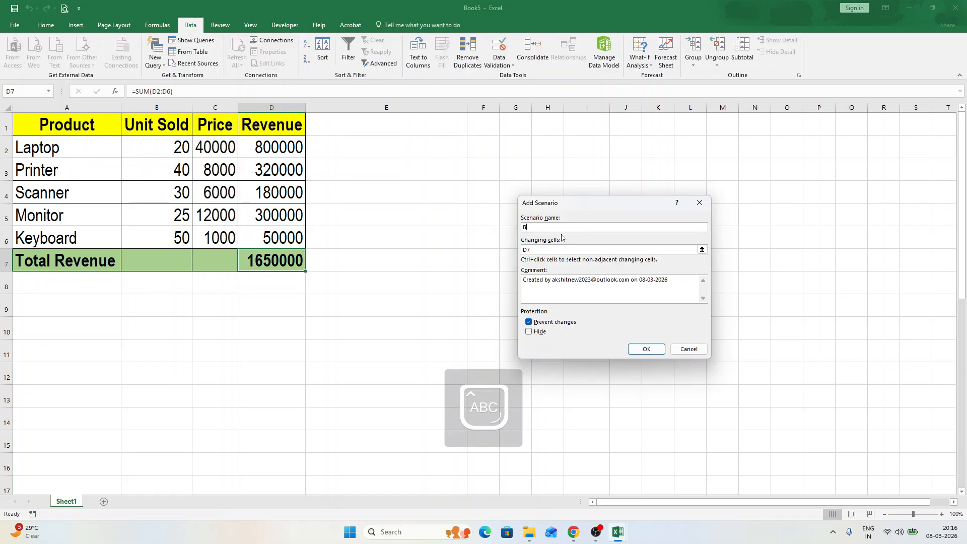
{"action": "type", "text": "EST SALES"}
{"action": "key", "text": "Tab"}
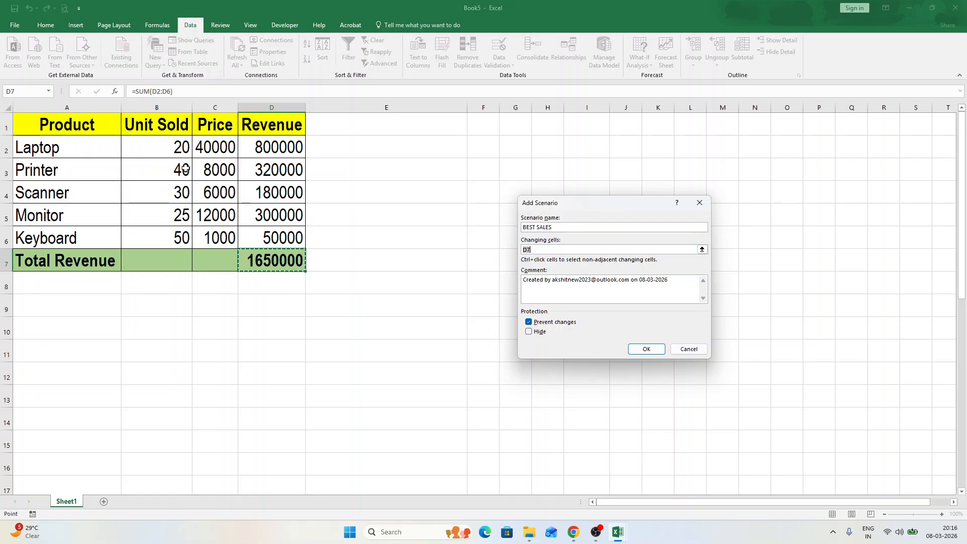
{"action": "left_click", "coordinate": [159, 152]}
{"action": "left_click_drag", "start_coordinate": [159, 152], "coordinate": [172, 236]}
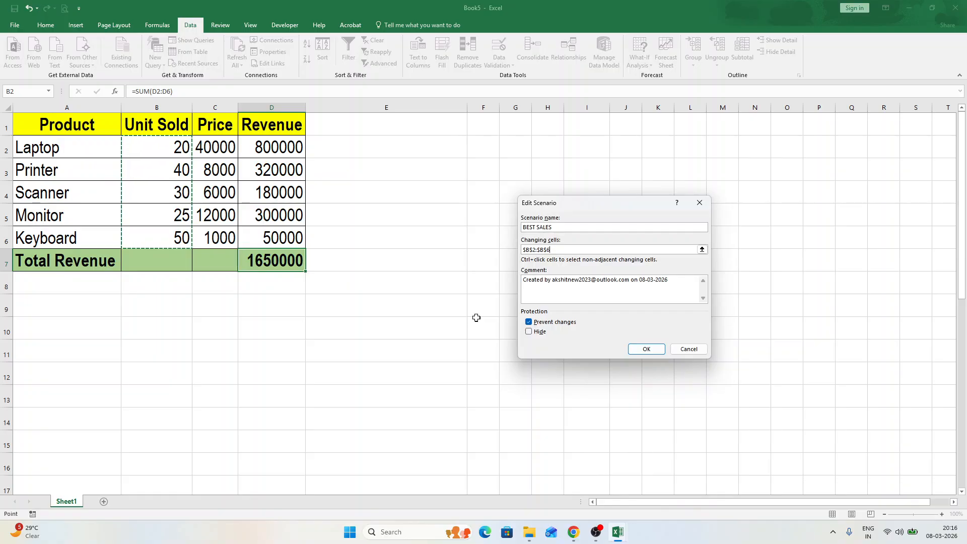
{"action": "left_click", "coordinate": [649, 350]}
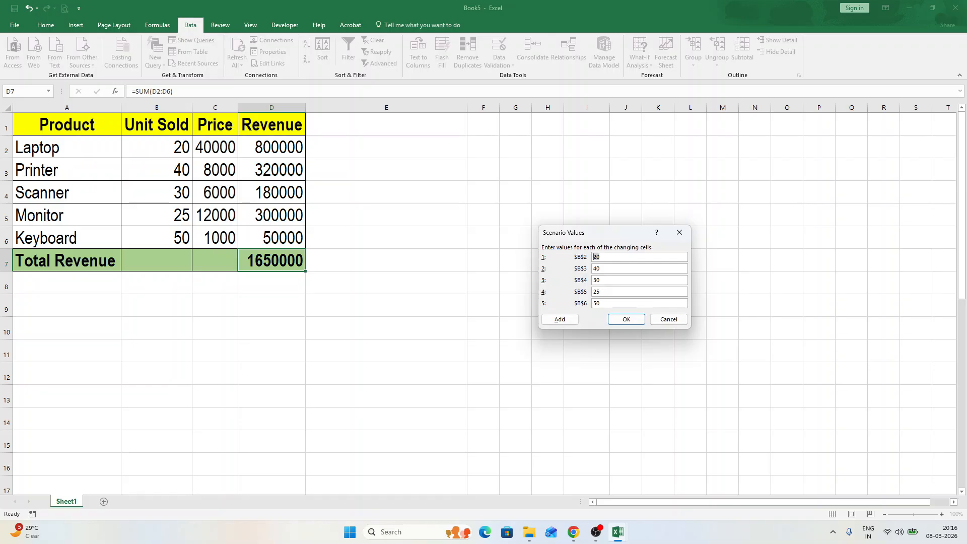
Step: Set the BEST SALES scenario values for B2 through B6 to 80, 120, 100, 110 and 200
{"action": "type", "text": "80"}
{"action": "key", "text": "Tab"}
{"action": "type", "text": "120"}
{"action": "key", "text": "Tab"}
{"action": "type", "text": "100"}
{"action": "key", "text": "Tab"}
{"action": "type", "text": "110"}
{"action": "key", "text": "Tab"}
{"action": "type", "text": "200"}
{"action": "left_click", "coordinate": [626, 320]}
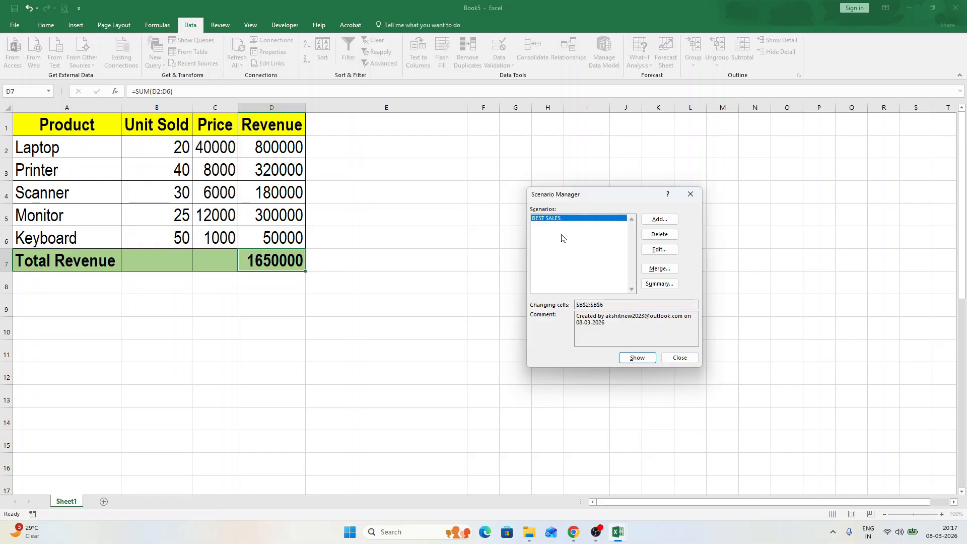
Step: Add a second scenario named LOW SALES with changing cells B2:B6
{"action": "left_click", "coordinate": [658, 220]}
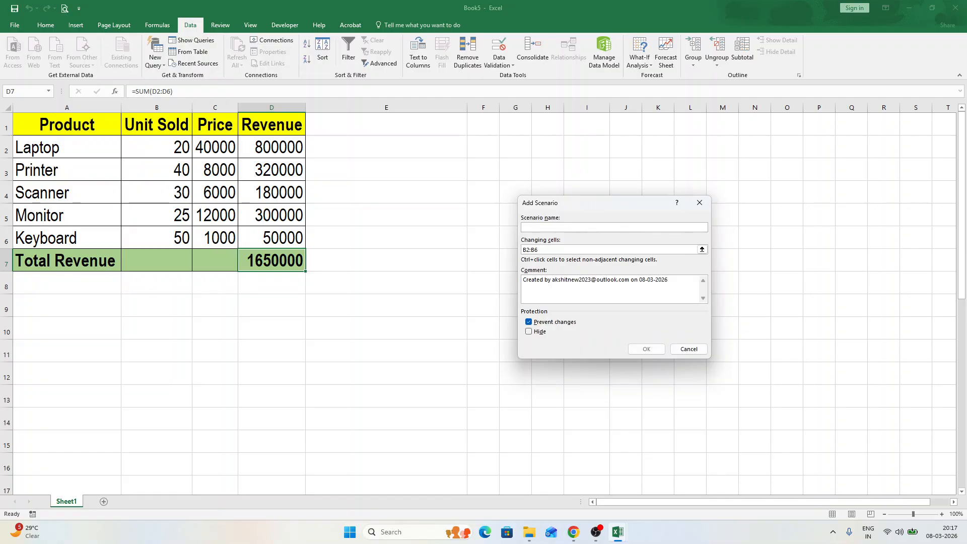
{"action": "type", "text": "LOW SALES"}
{"action": "key", "text": "Tab"}
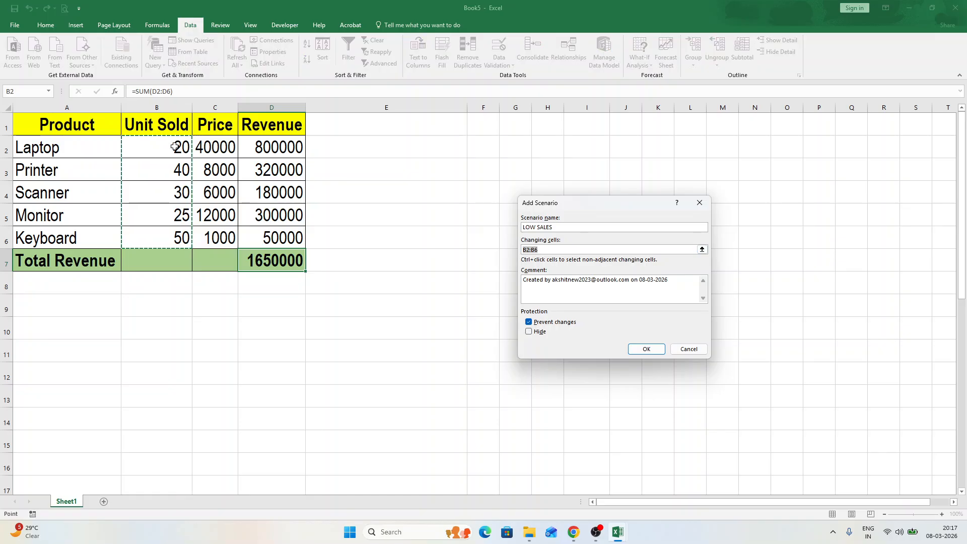
{"action": "left_click_drag", "start_coordinate": [175, 146], "coordinate": [178, 229]}
{"action": "left_click", "coordinate": [648, 348]}
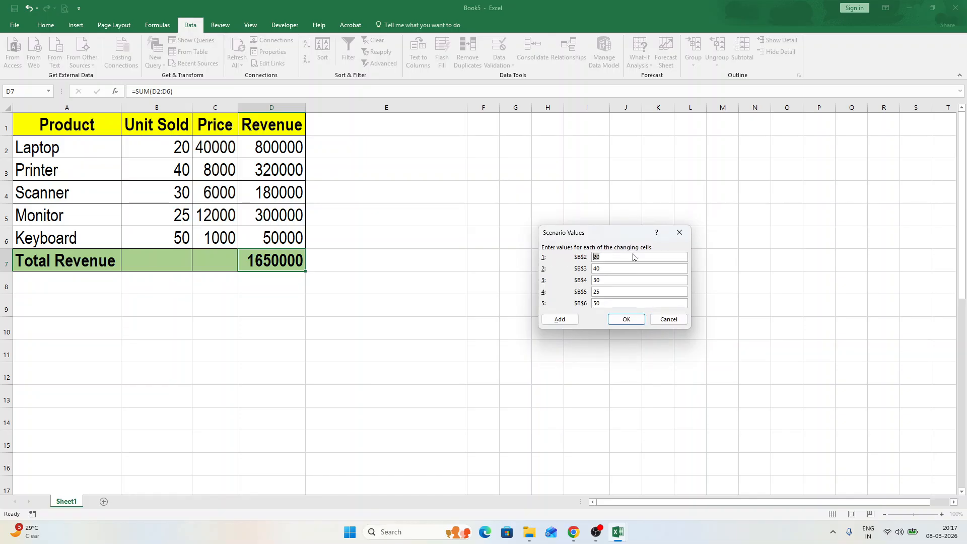
Step: Accept the prefilled unit values 20, 40, 30, 25 and 50 for the LOW SALES scenario
{"action": "key", "text": "Tab"}
{"action": "key", "text": "Tab"}
{"action": "key", "text": "Tab"}
{"action": "key", "text": "Tab"}
{"action": "left_click", "coordinate": [625, 321]}
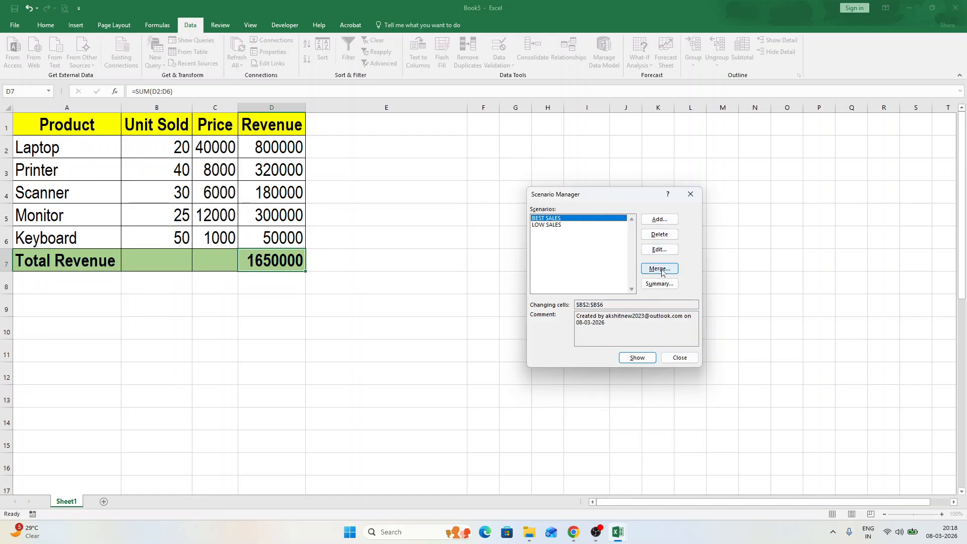
Step: Show the BEST SALES scenario in the sheet, followed by the LOW SALES scenario, to compare the revenue figures
{"action": "left_click", "coordinate": [635, 358]}
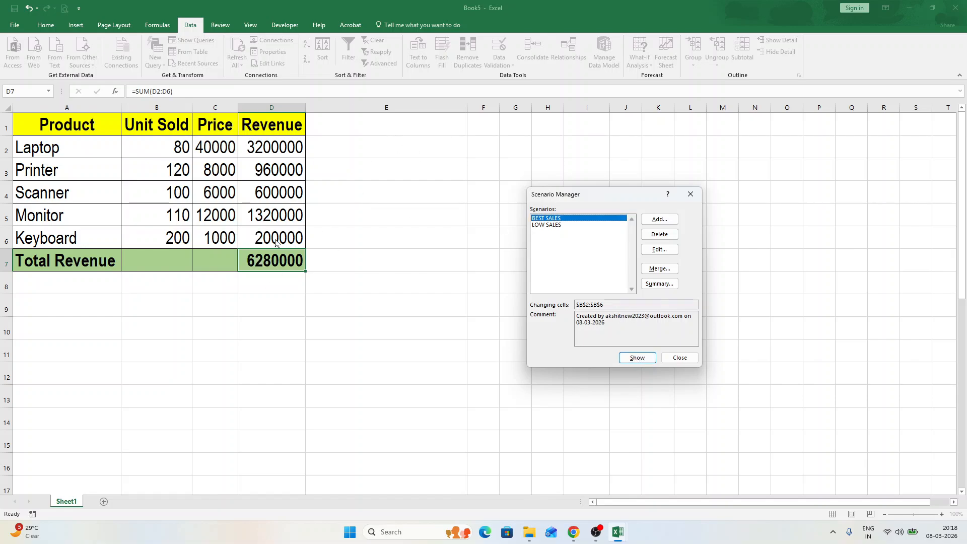
{"action": "left_click", "coordinate": [539, 225]}
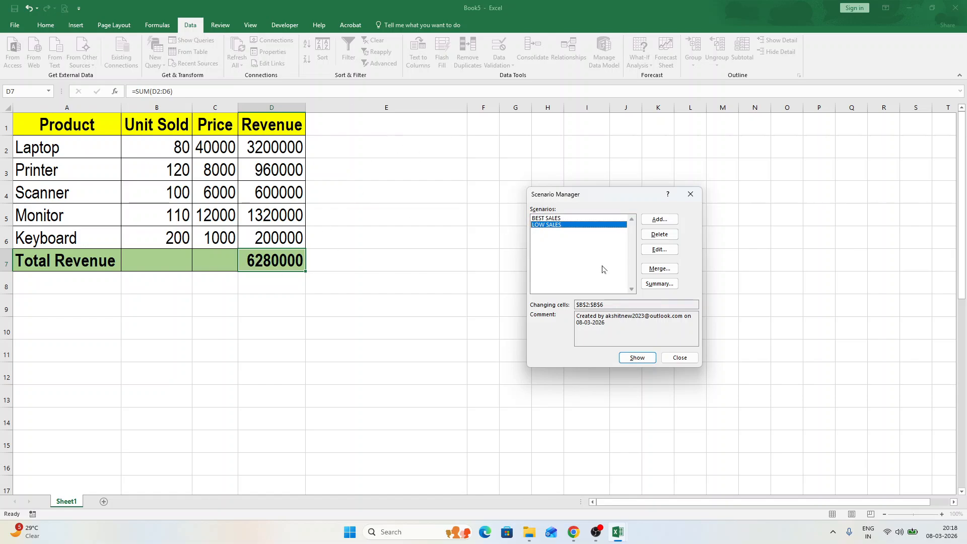
{"action": "left_click", "coordinate": [636, 358]}
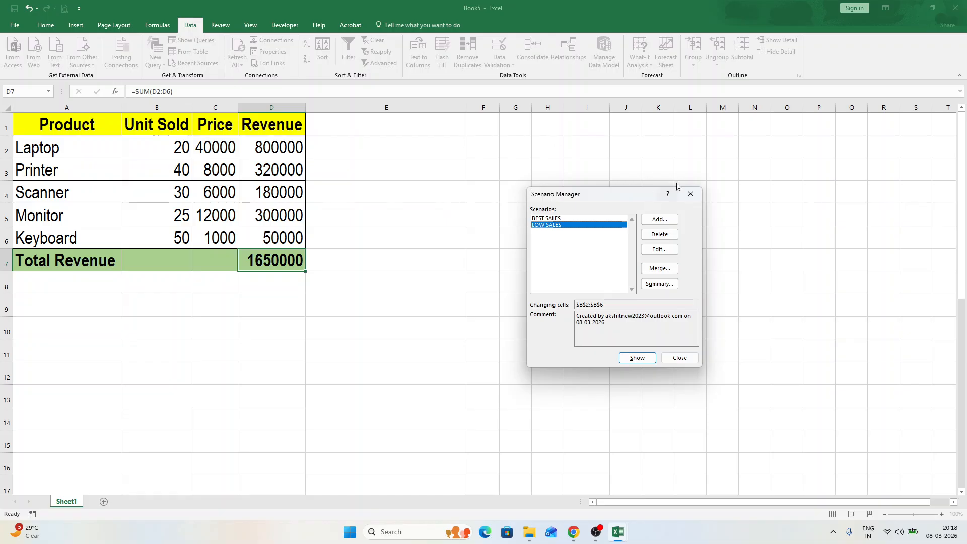
Step: Generate a Scenario summary report of both scenarios with D7 as the result cell
{"action": "left_click", "coordinate": [658, 285]}
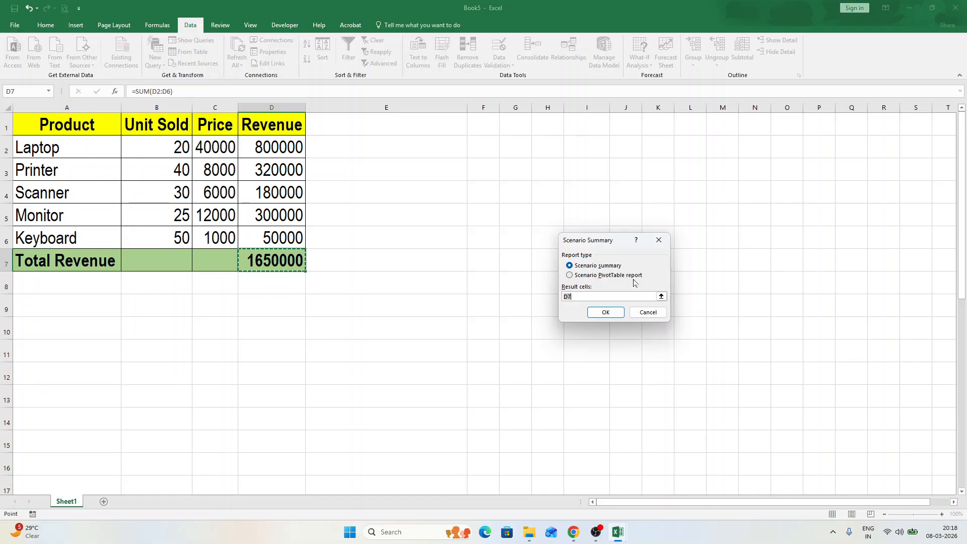
{"action": "left_click", "coordinate": [606, 312]}
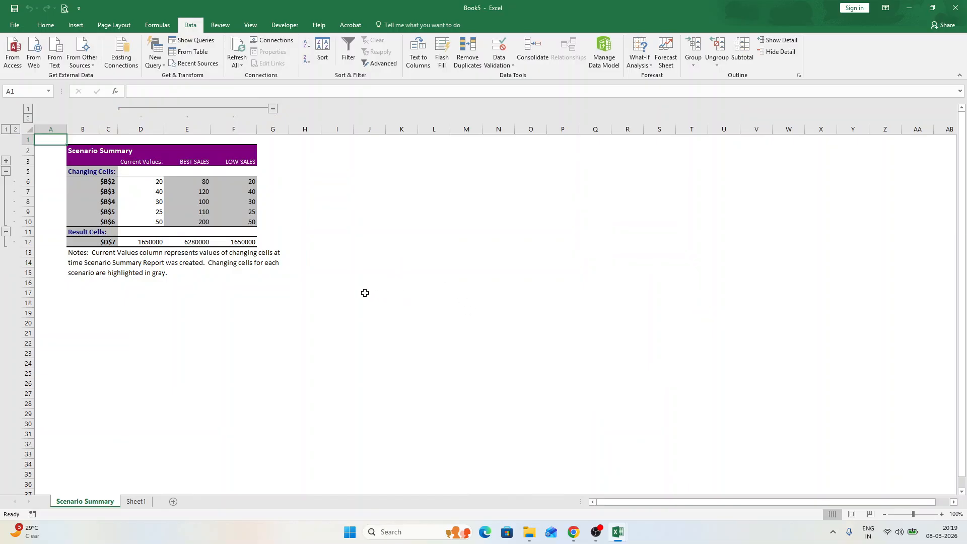
{"action": "scroll", "coordinate": [222, 274], "scroll_direction": "up", "scroll_amount": 6}
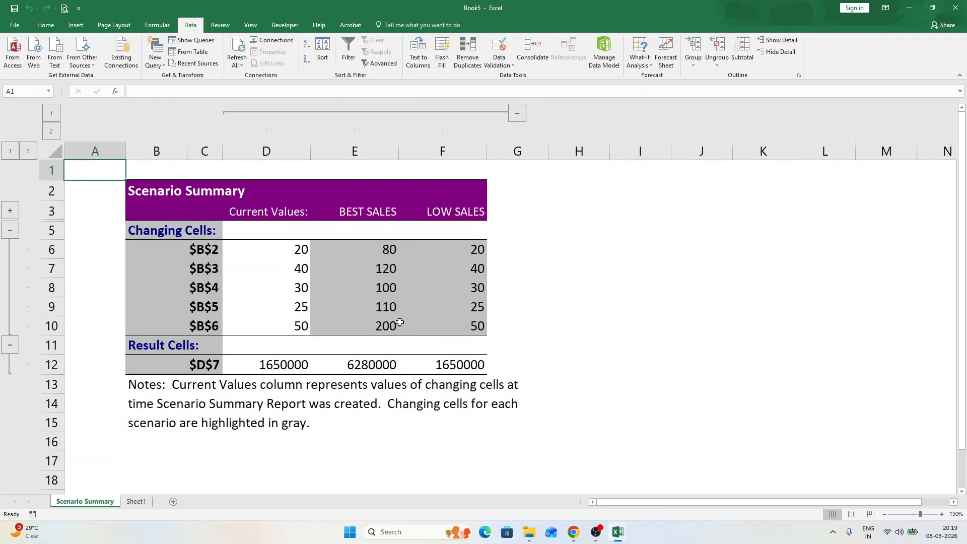
{"action": "scroll", "coordinate": [388, 348], "scroll_direction": "up", "scroll_amount": 1}
{"action": "scroll", "coordinate": [448, 373], "scroll_direction": "down", "scroll_amount": 1}
{"action": "scroll", "coordinate": [457, 384], "scroll_direction": "up", "scroll_amount": 1}
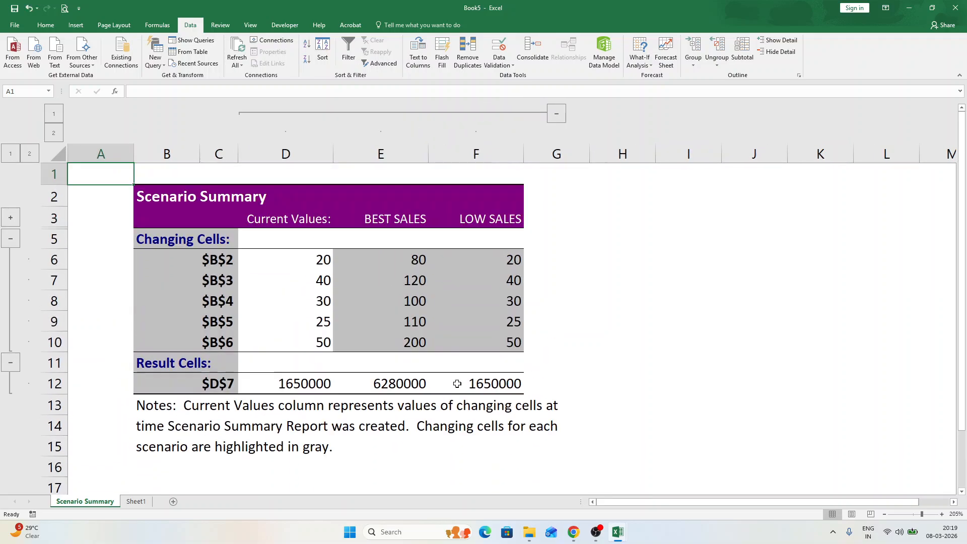